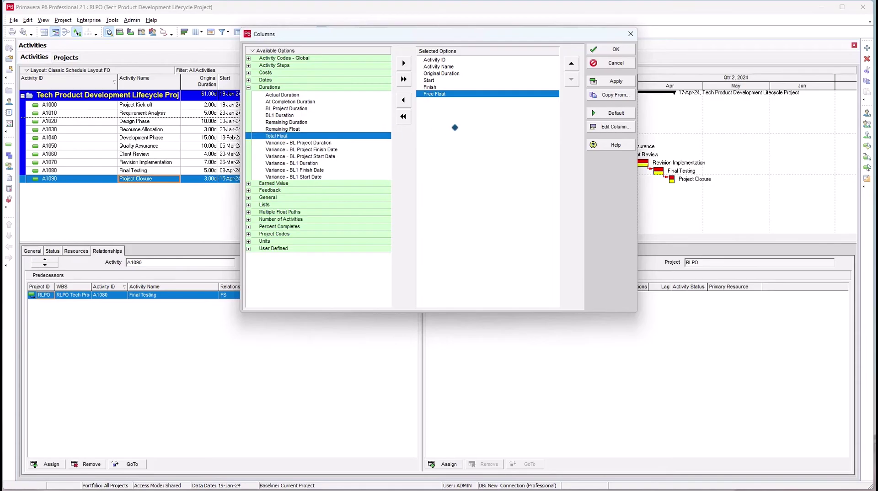
Confirm the Finish, Free Float and Total Float columns, then select A1030 Resource Allocation to check its float.
left_click(617, 49)
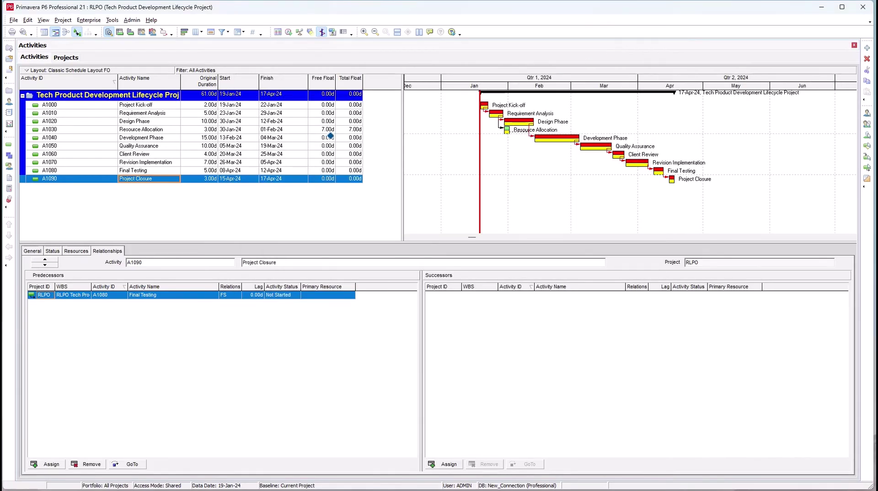
left_click(327, 130)
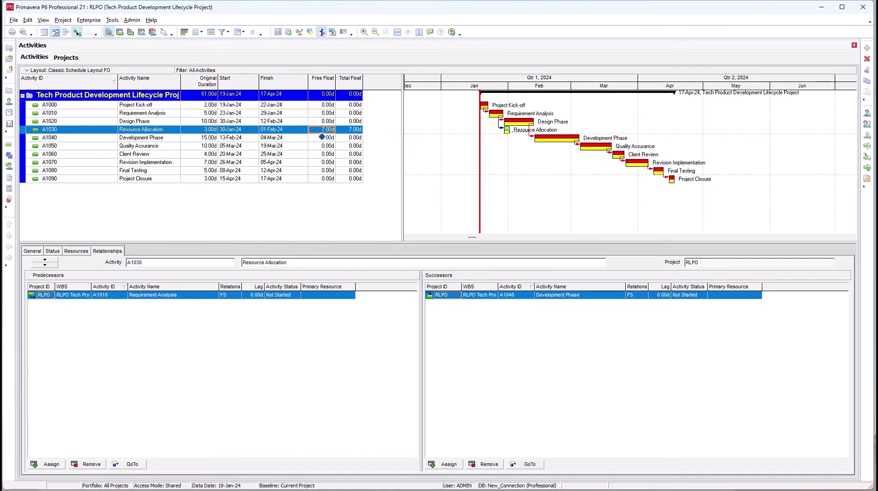
Inspect the links of A1030 Resource Allocation, A1040 Development Phase and A1020 Design Phase, then open Schedule (F9).
left_click(155, 131)
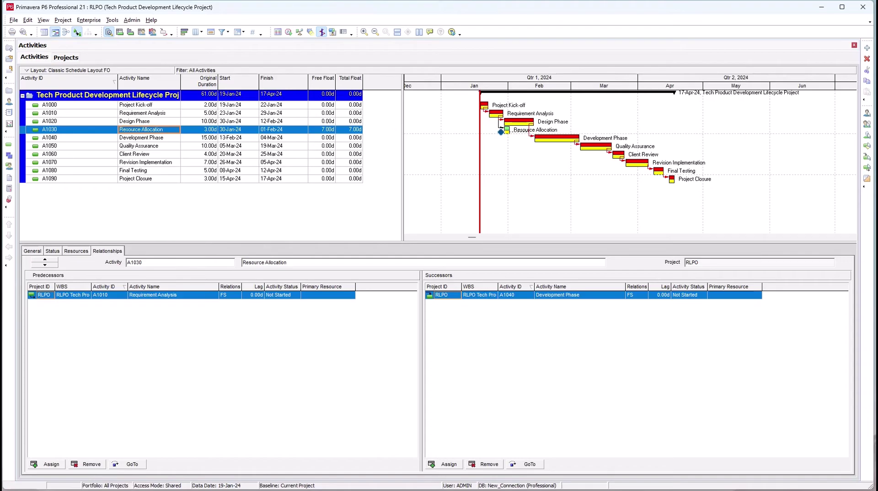
left_click(326, 130)
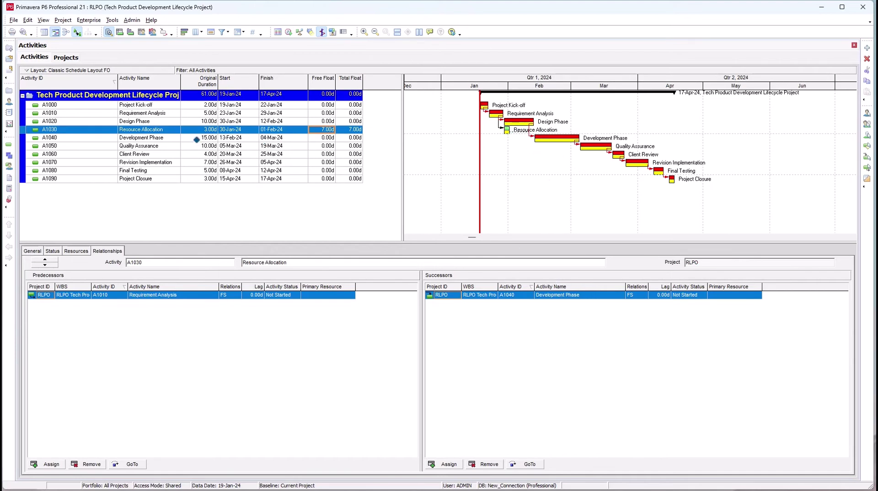
left_click(166, 137)
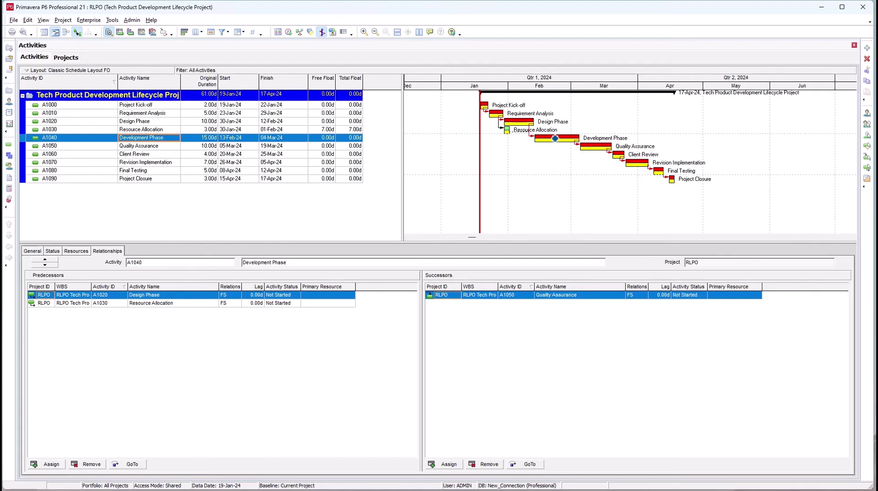
left_click(520, 123)
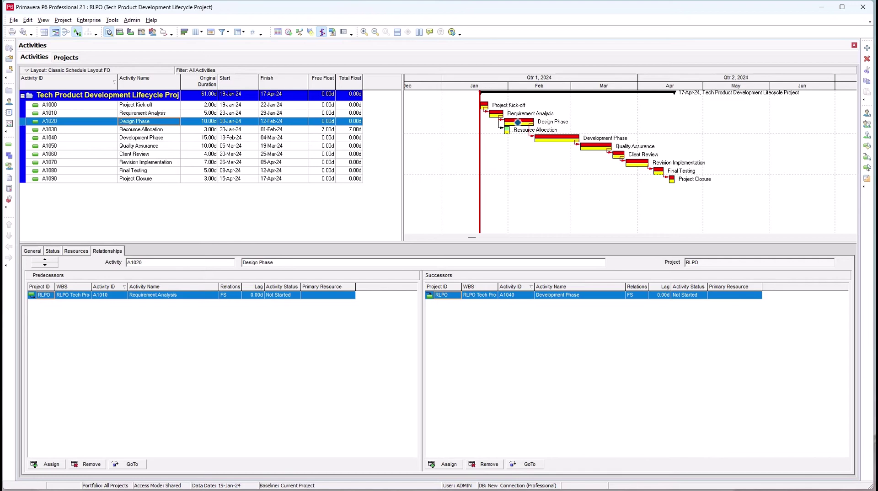
left_click(550, 137)
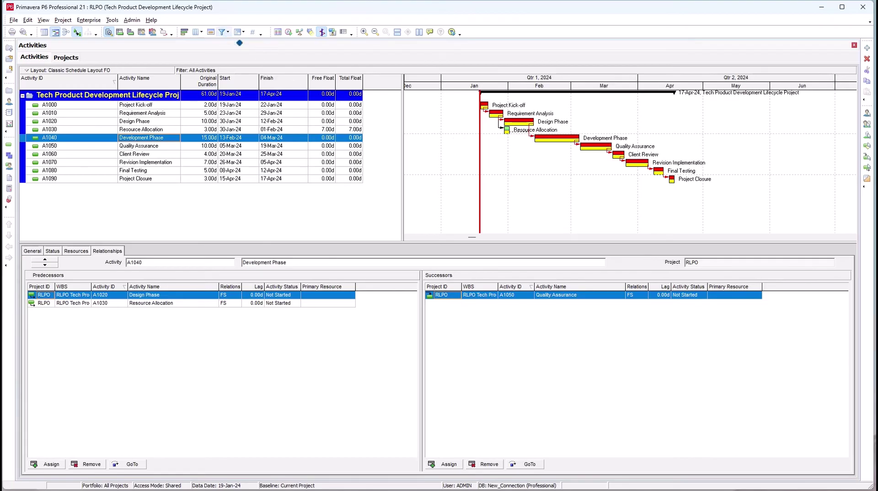
left_click(289, 32)
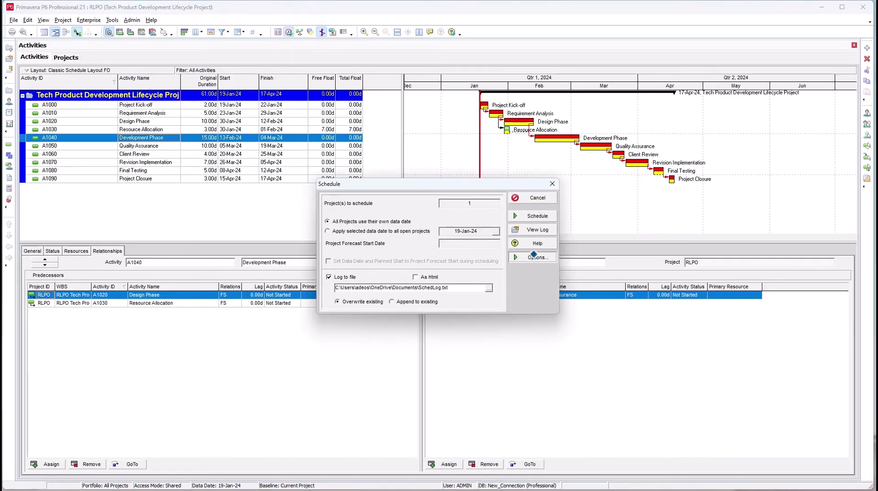
Run the schedule calculation, then apply progress up to the 13-Feb-24 data date.
left_click(530, 257)
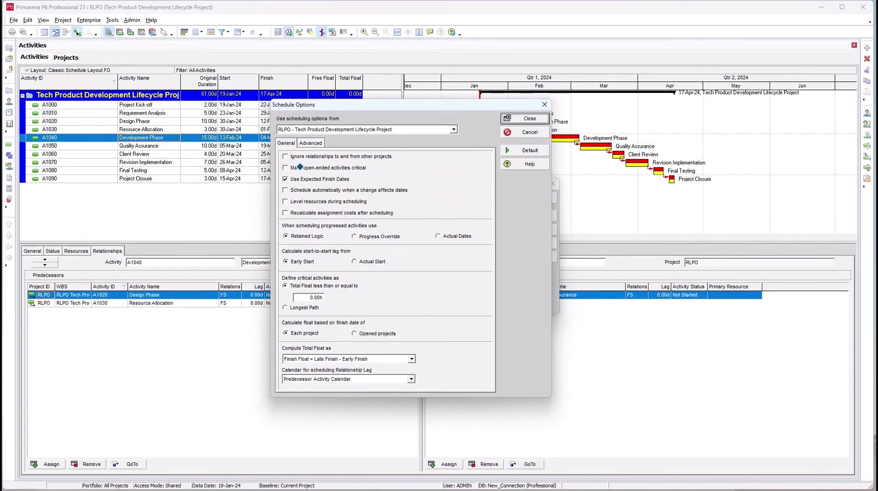
left_click(535, 118)
left_click(533, 198)
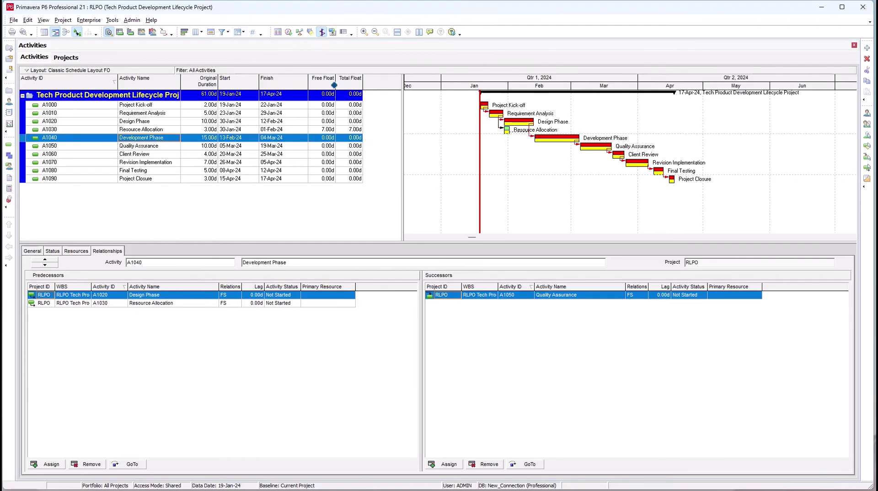
left_click(331, 35)
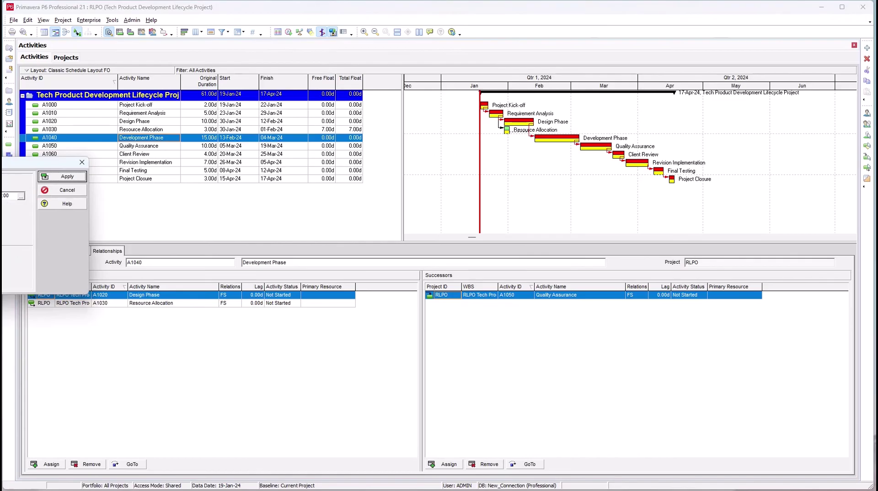
left_click(67, 176)
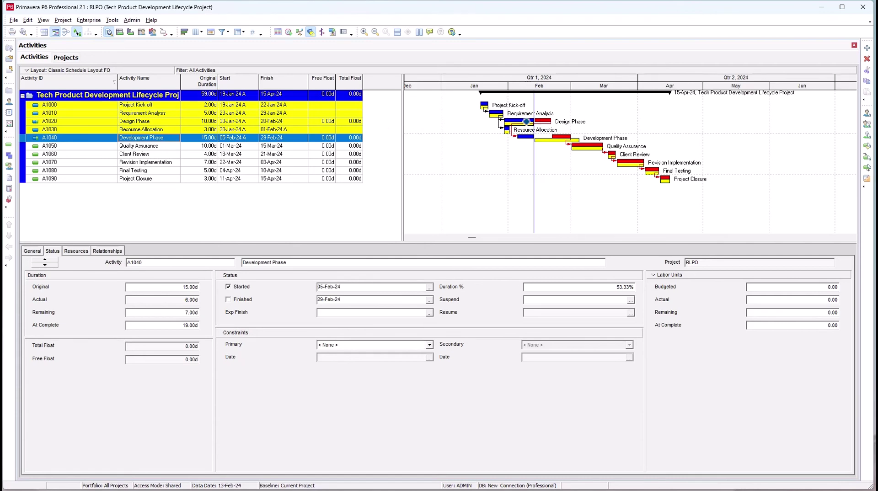
left_click(527, 122)
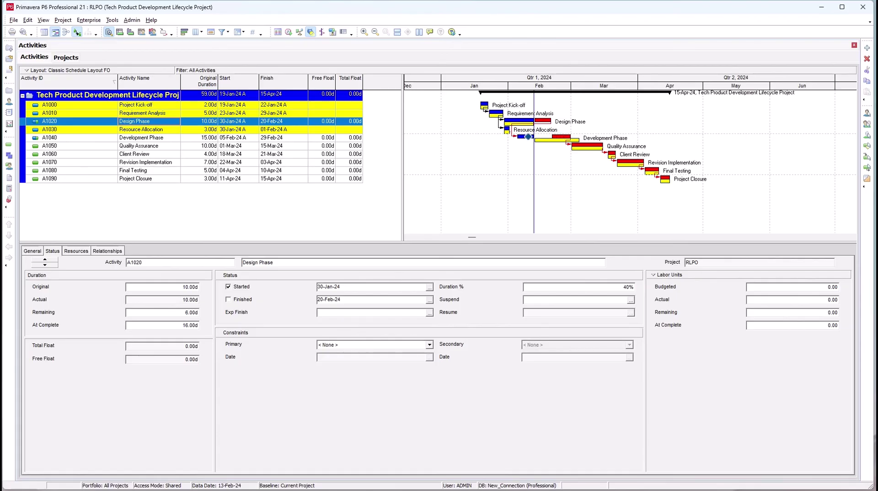
left_click(554, 137)
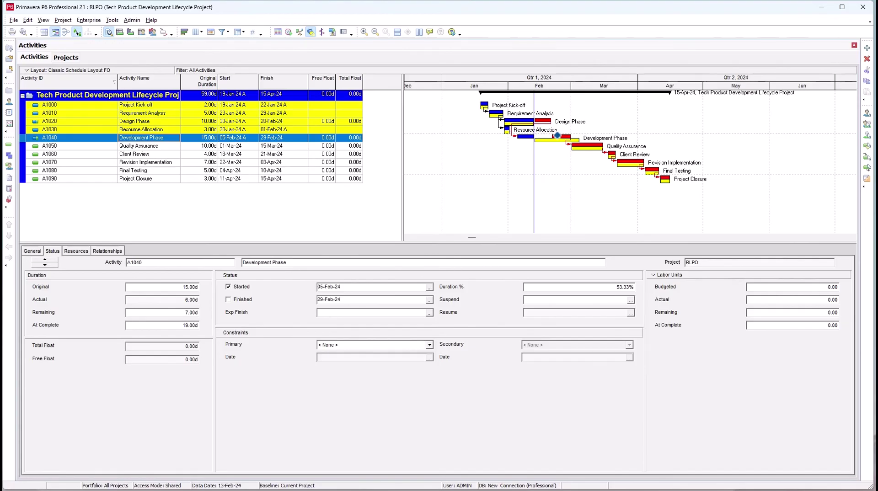
Turn off the Project Baseline bar style in the Gantt Bars settings and apply it.
right_click(555, 156)
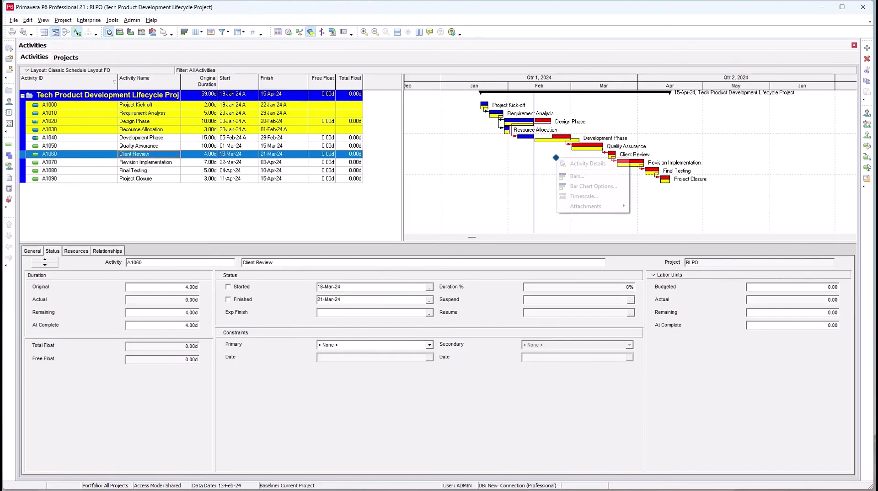
left_click(576, 176)
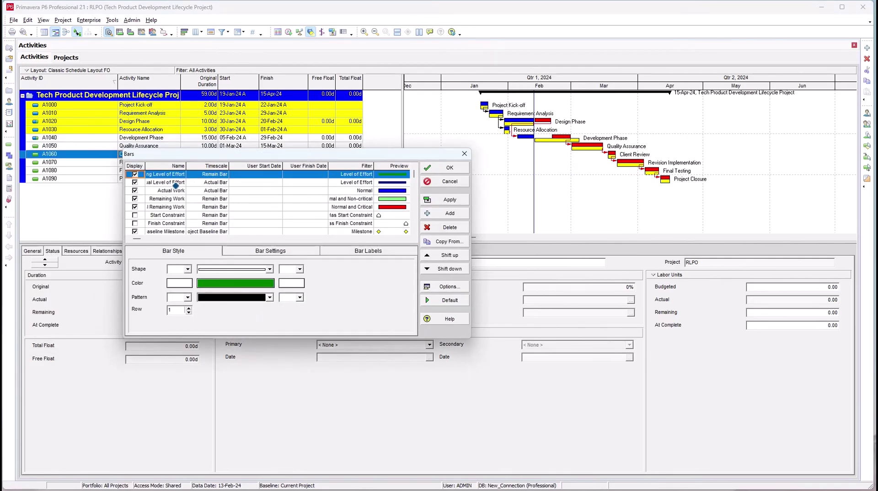
left_click(160, 208)
scroll(160, 208, "down", 5)
left_click(135, 223)
left_click(135, 223)
left_click(450, 200)
left_click(451, 168)
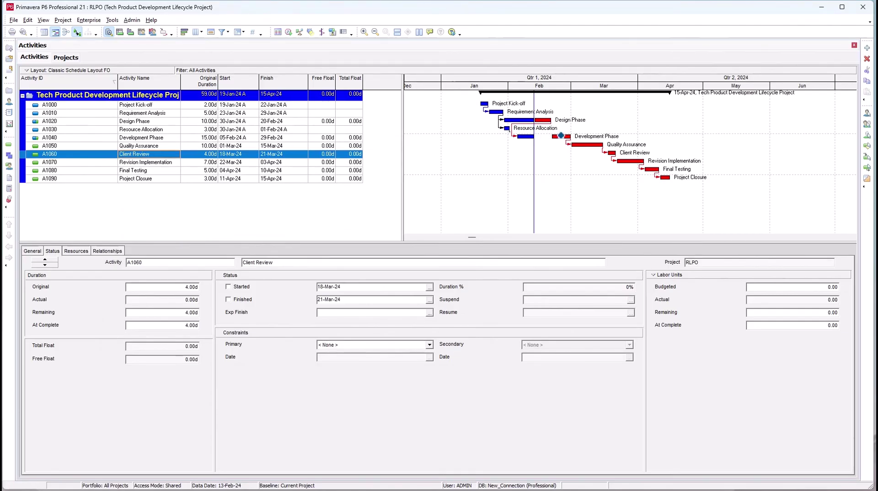
left_click(561, 135)
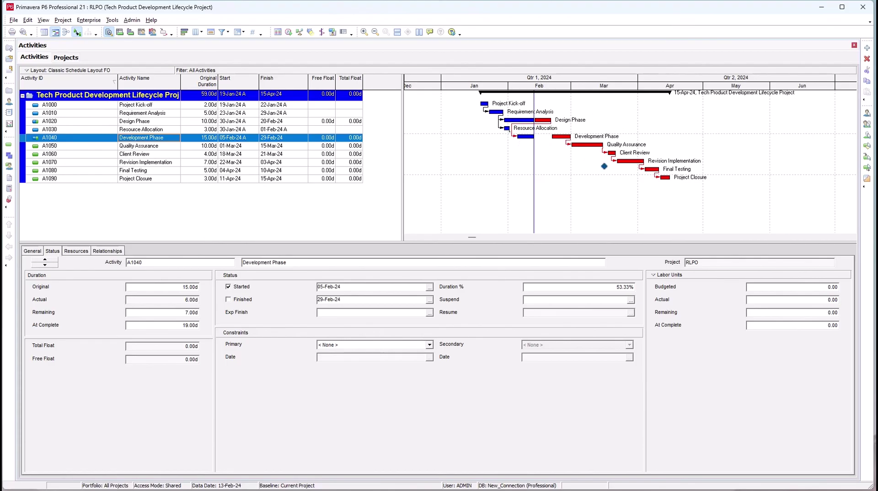
Check A1090 Project Closure's 15-Apr-24 finish date, then bring up the Schedule dialog.
left_click(664, 177)
left_click(280, 179)
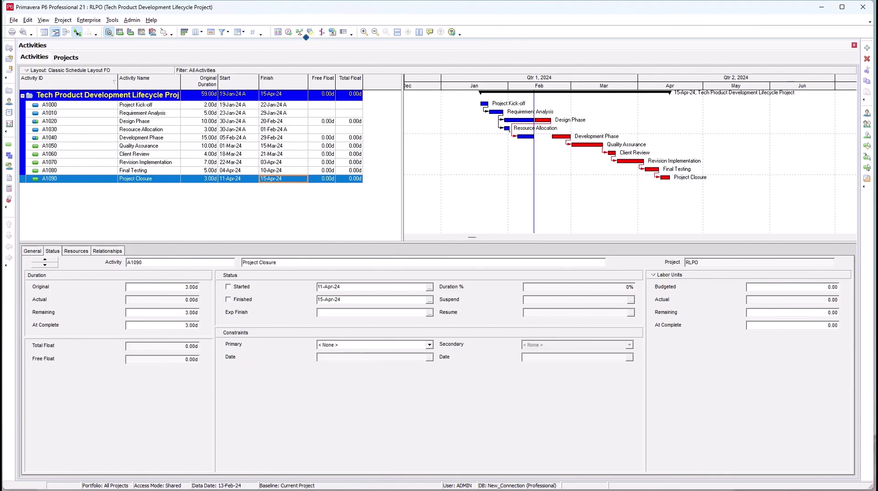
left_click(289, 32)
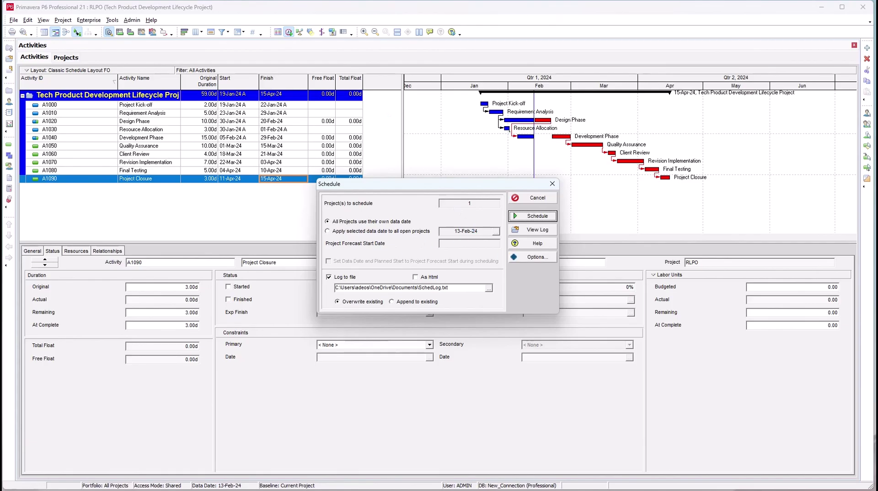
Set progressed activities to Progress Override instead of Retained Logic and reschedule for a 05-Apr-24 finish.
left_click(513, 257)
left_click(376, 240)
left_click(524, 123)
key("Return")
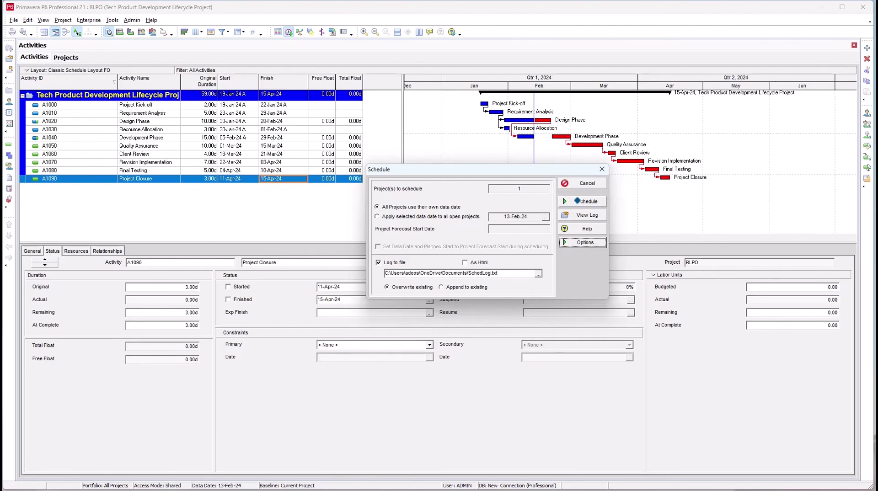
left_click(569, 199)
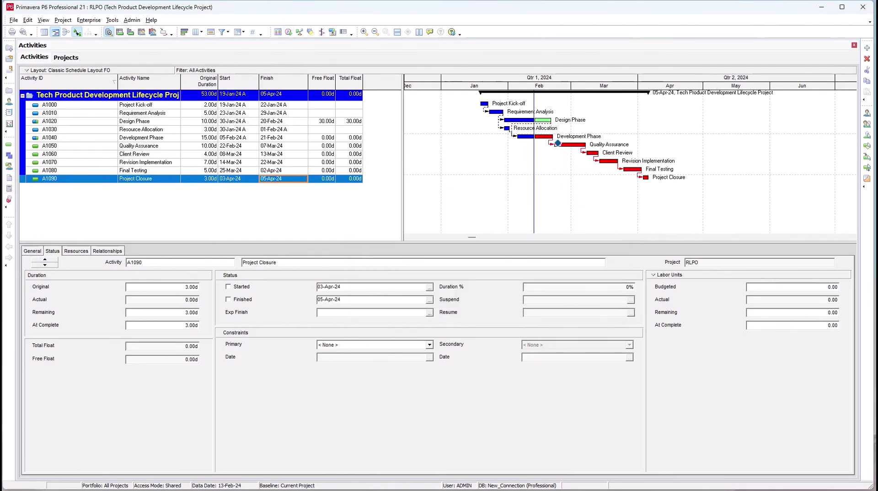